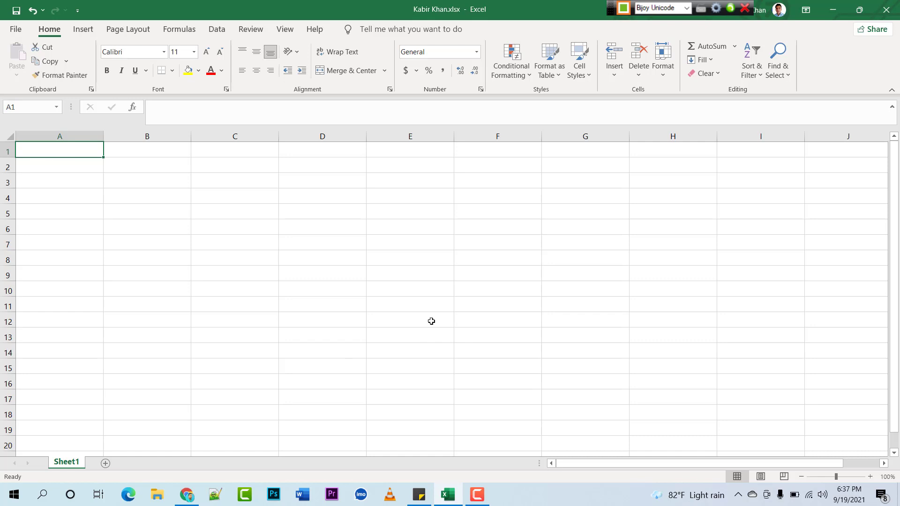
# Enter 500 in cell A1 and 200 in cell C1.
pyautogui.write('500')
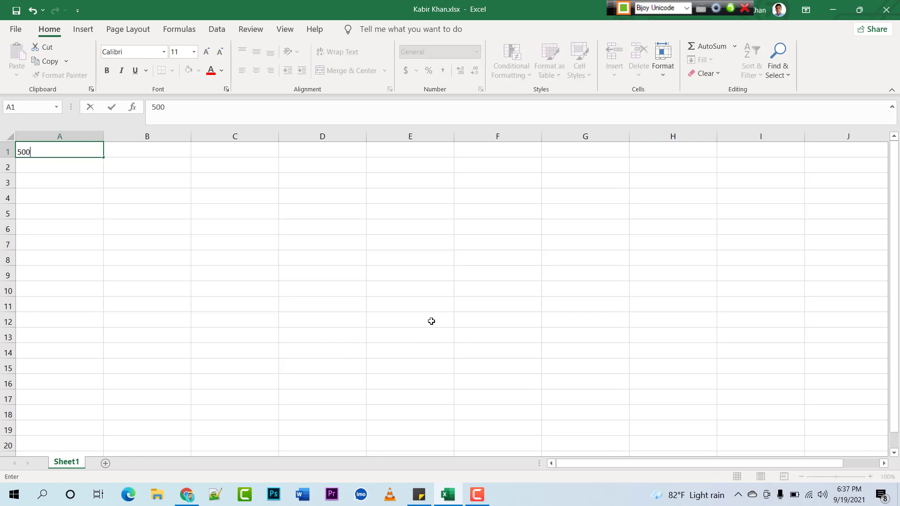
pyautogui.click(221, 323)
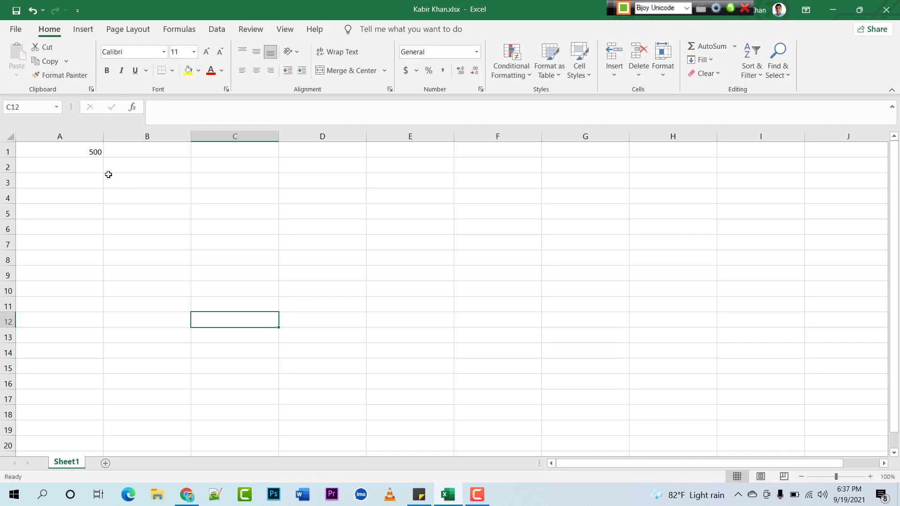
pyautogui.click(69, 137)
pyautogui.click(5, 151)
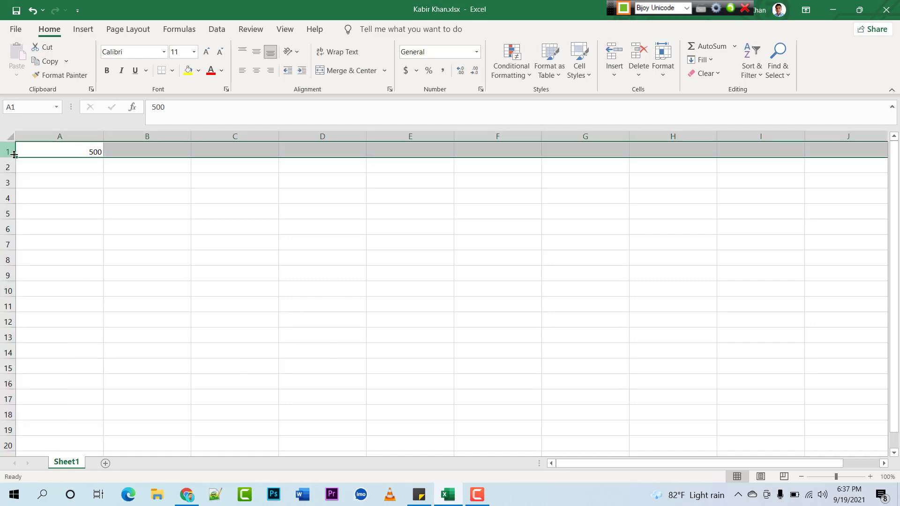
pyautogui.click(89, 165)
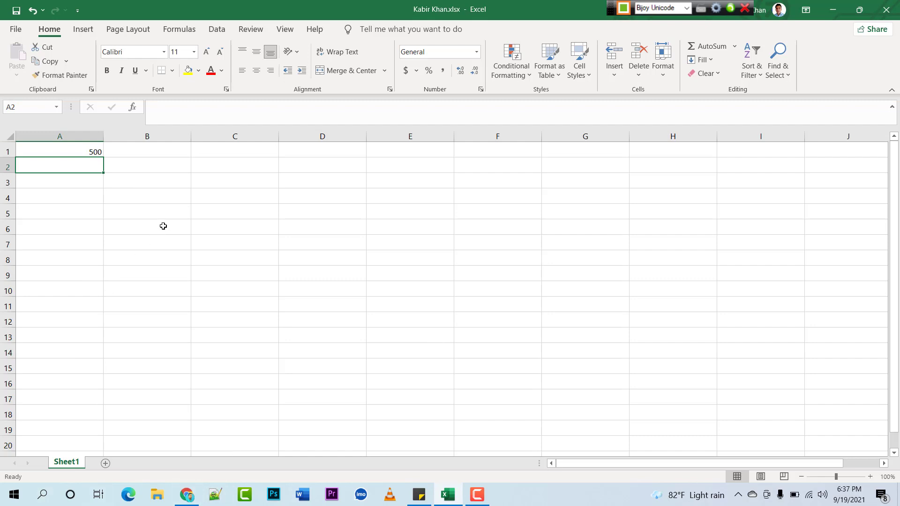
pyautogui.click(227, 150)
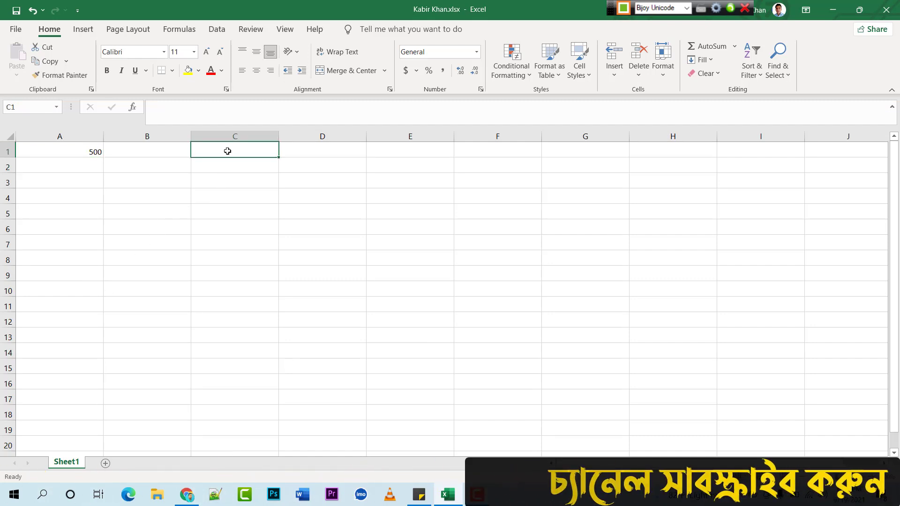
pyautogui.write('200')
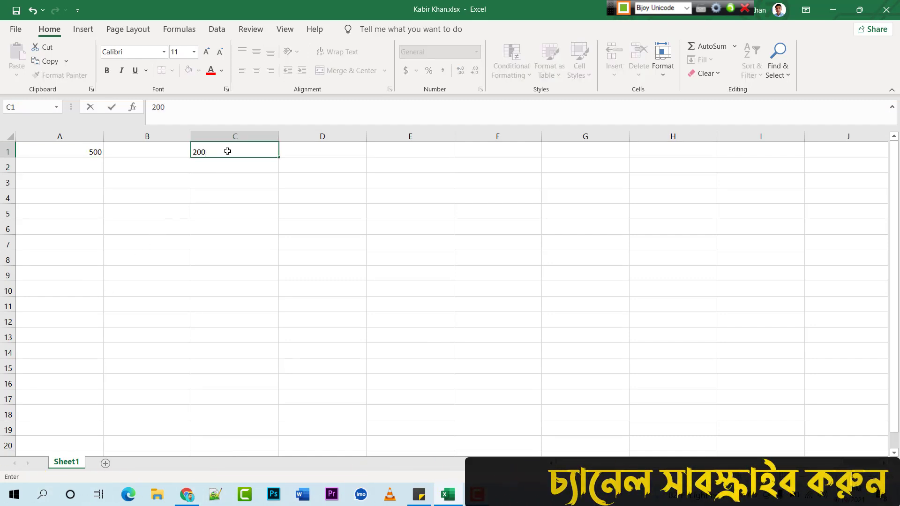
pyautogui.click(238, 209)
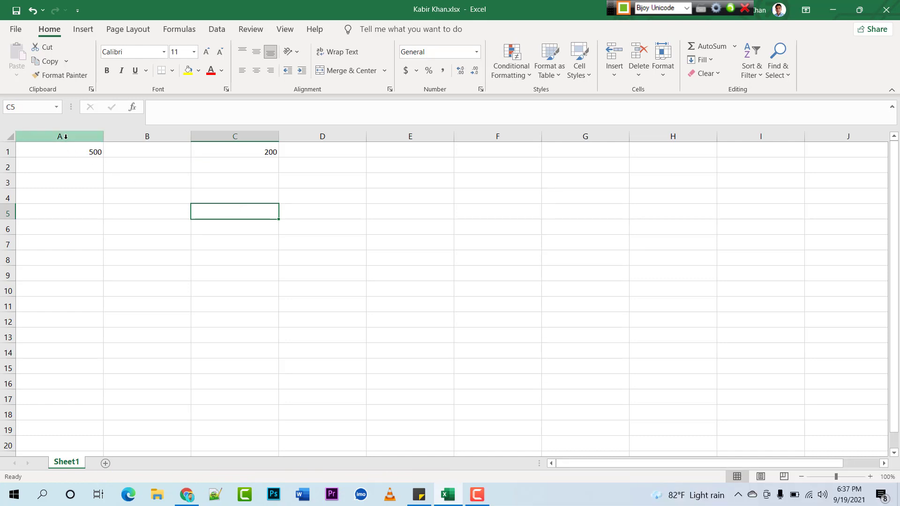
# Examine how the column letter and row number form the cell references of the two entered numbers.
pyautogui.click(44, 149)
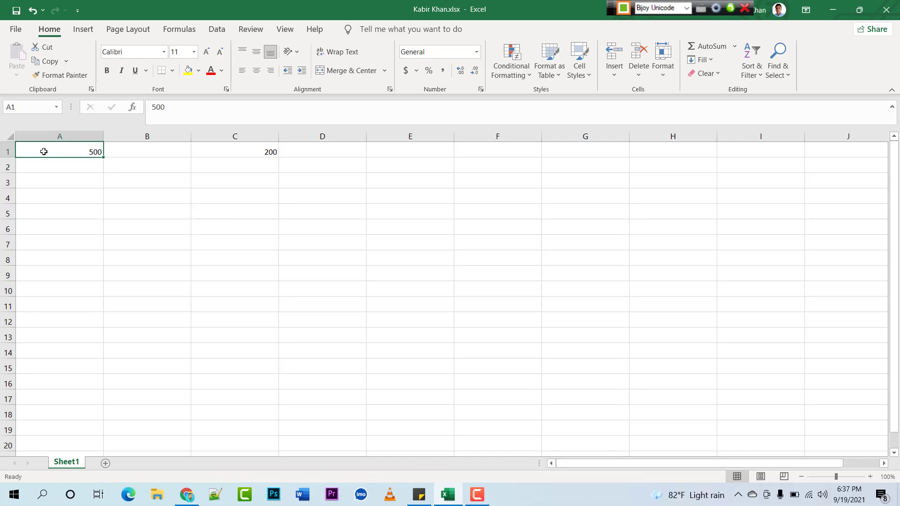
pyautogui.click(7, 150)
pyautogui.click(66, 152)
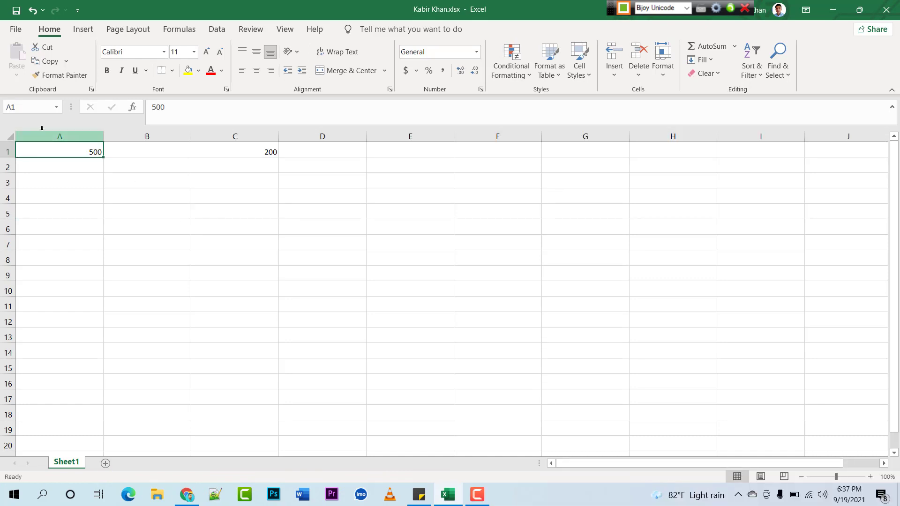
pyautogui.click(34, 109)
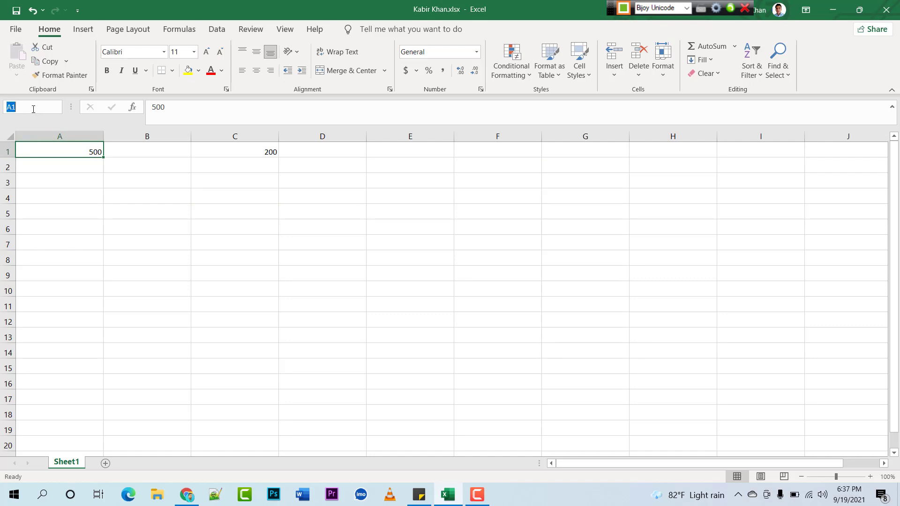
pyautogui.click(241, 135)
pyautogui.click(243, 150)
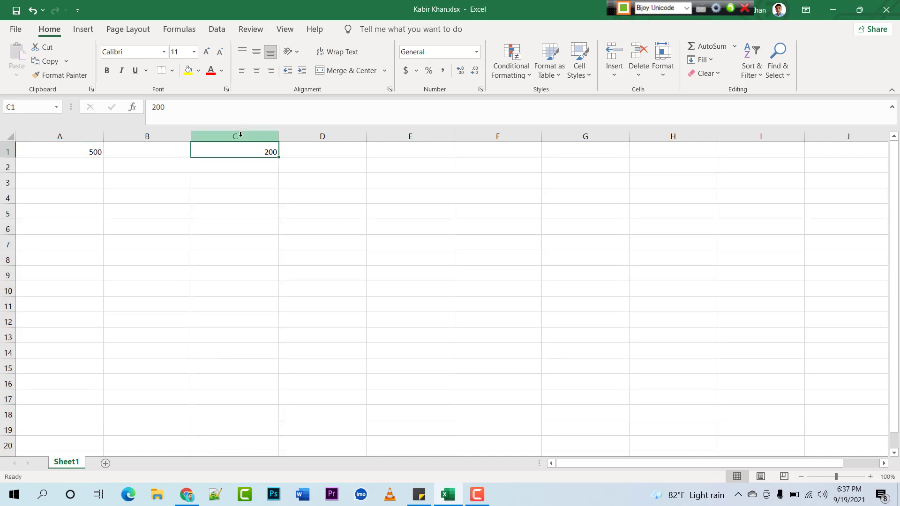
pyautogui.click(241, 135)
pyautogui.click(239, 155)
pyautogui.click(10, 151)
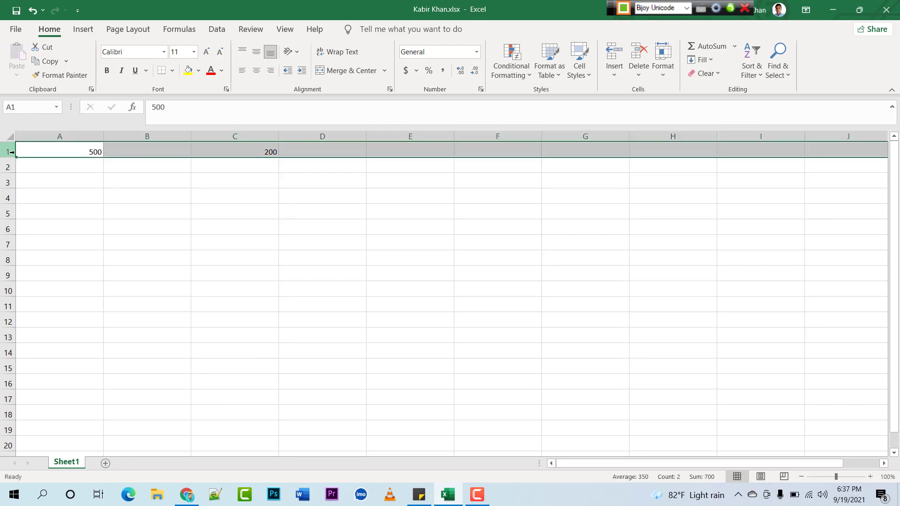
pyautogui.click(225, 184)
pyautogui.click(255, 151)
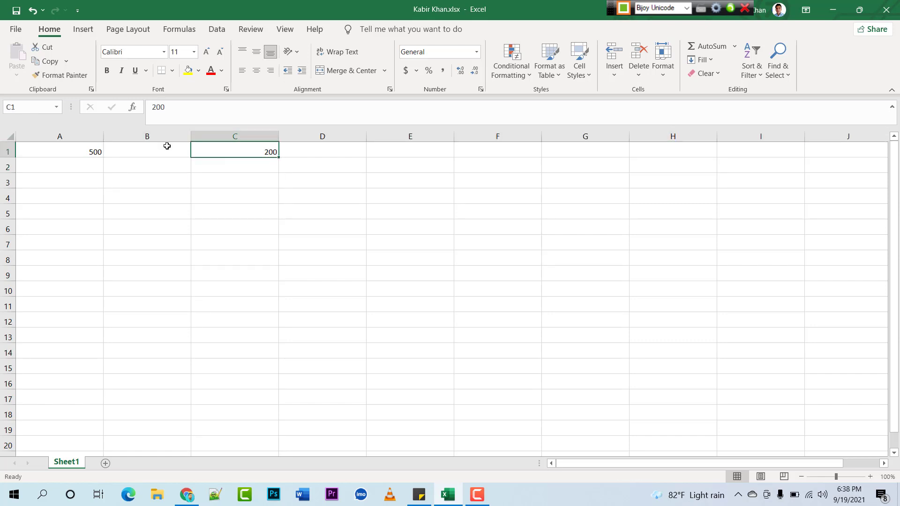
pyautogui.click(30, 108)
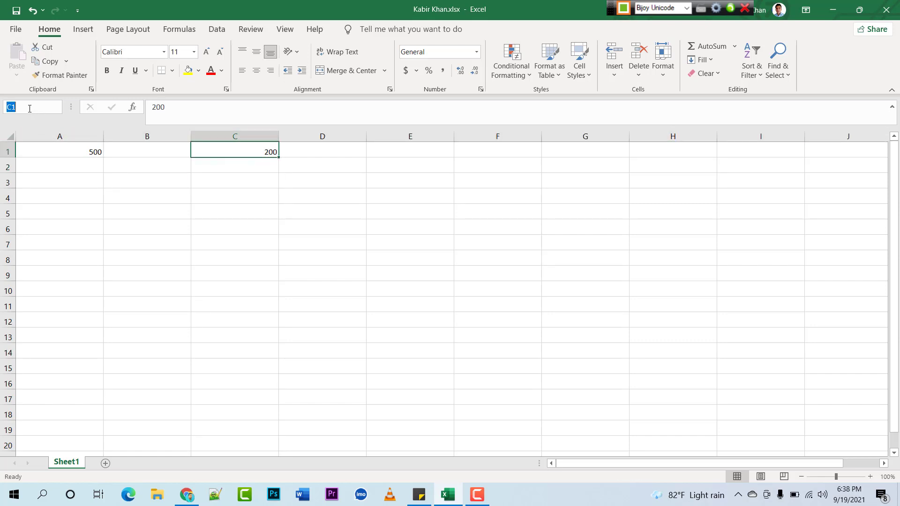
pyautogui.click(238, 187)
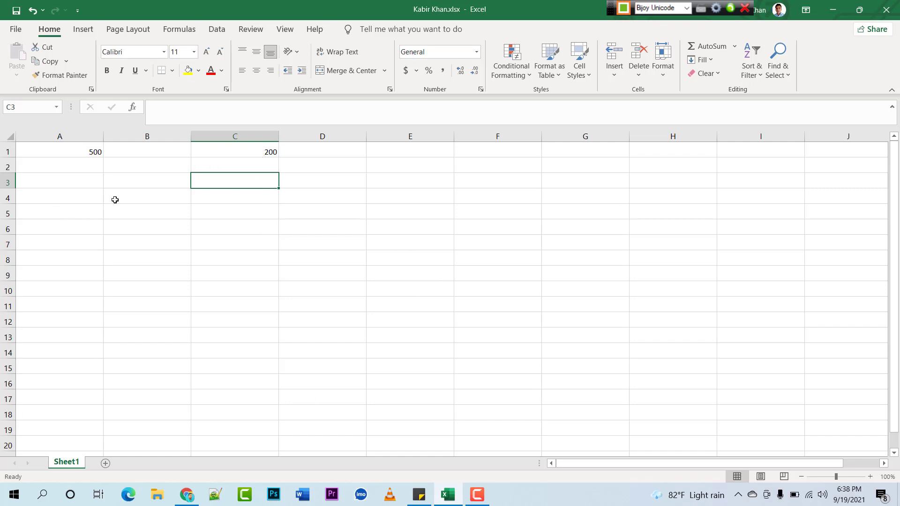
pyautogui.moveTo(38, 168); pyautogui.dragTo(237, 323)
pyautogui.click(237, 324)
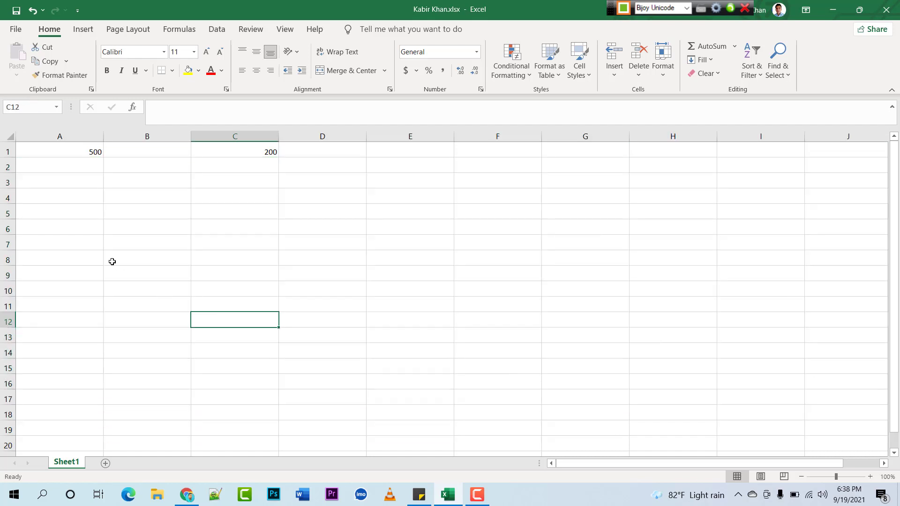
pyautogui.click(114, 260)
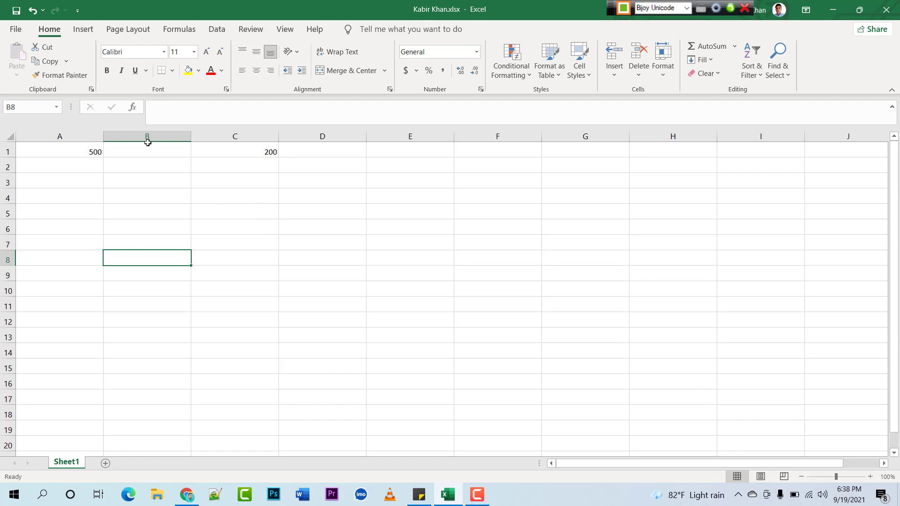
pyautogui.press('Right')
pyautogui.press('Right')
pyautogui.press('Down')
pyautogui.press('Down')
pyautogui.press('Down')
pyautogui.press('Down')
pyautogui.press('Down')
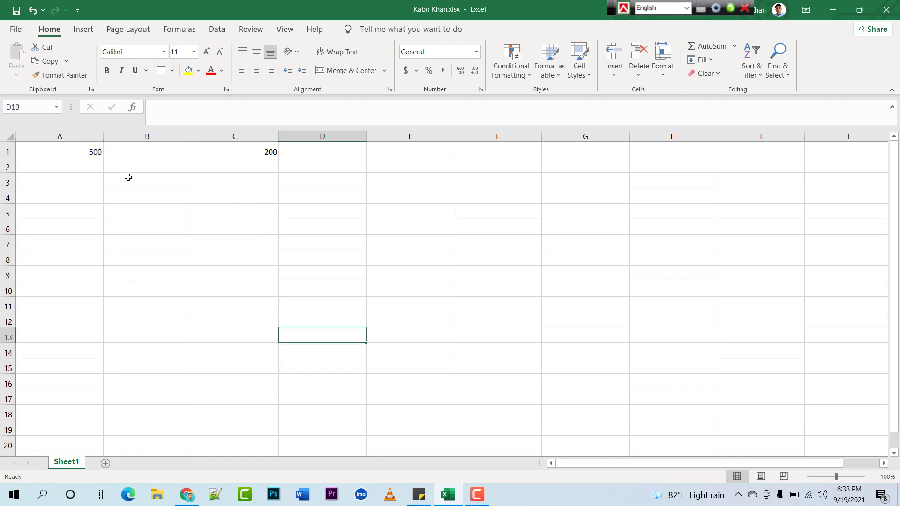
# Enter the formula =A1*C1 in cell B10 to multiply the two numbers.
pyautogui.click(143, 286)
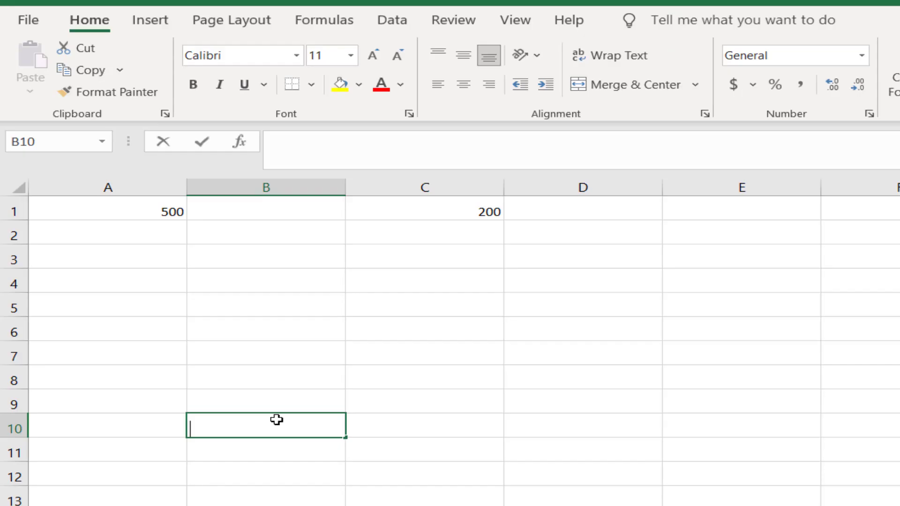
pyautogui.write('=')
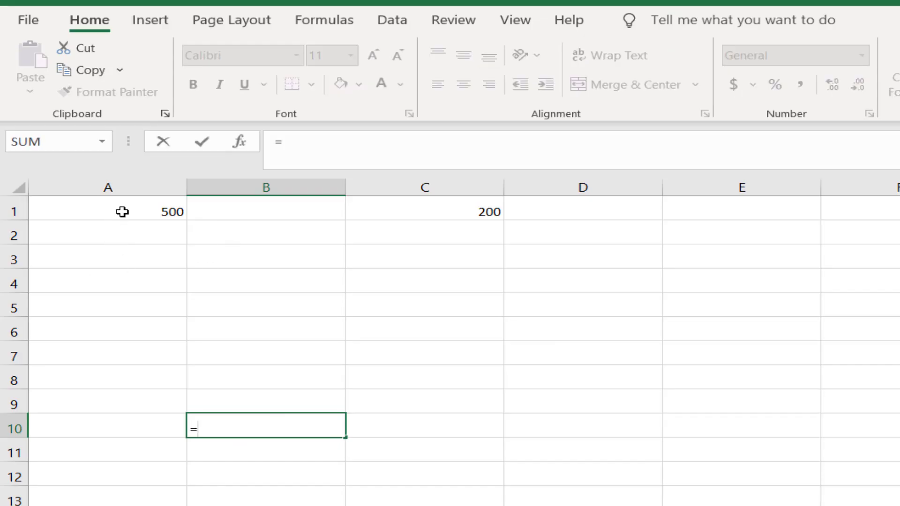
pyautogui.click(149, 211)
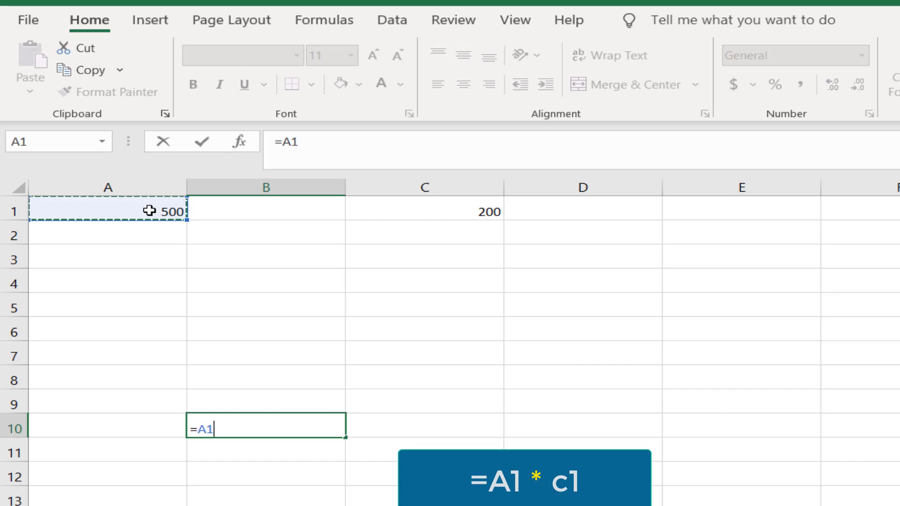
pyautogui.write('*')
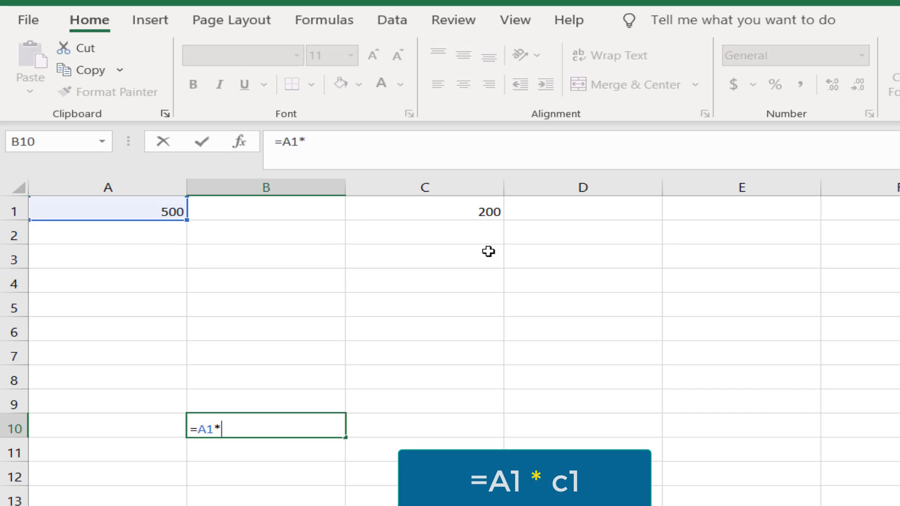
pyautogui.click(482, 211)
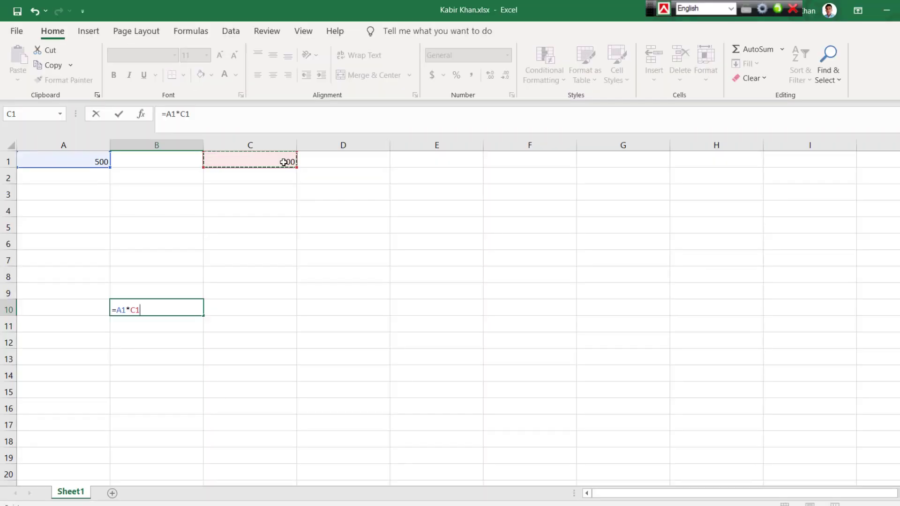
pyautogui.press('Return')
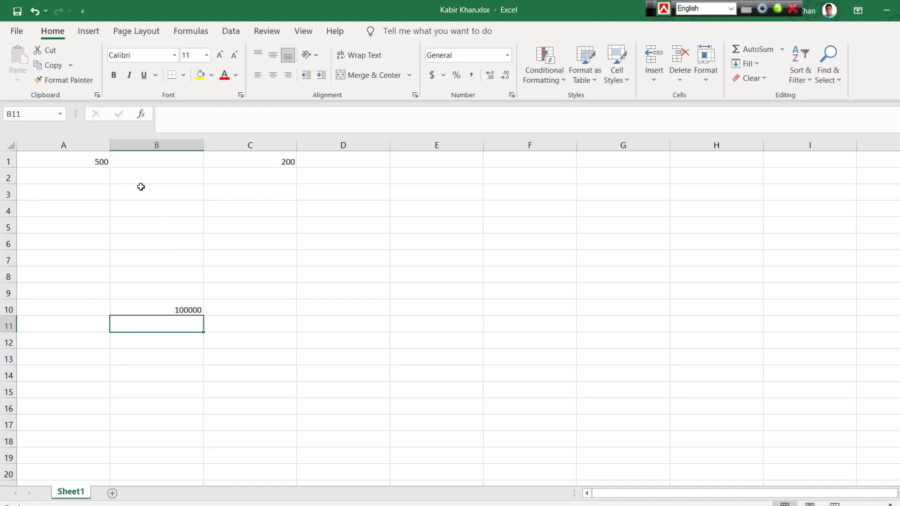
# Clear the contents of cells A1 through D12.
pyautogui.moveTo(89, 162); pyautogui.dragTo(336, 338)
pyautogui.press('Delete')
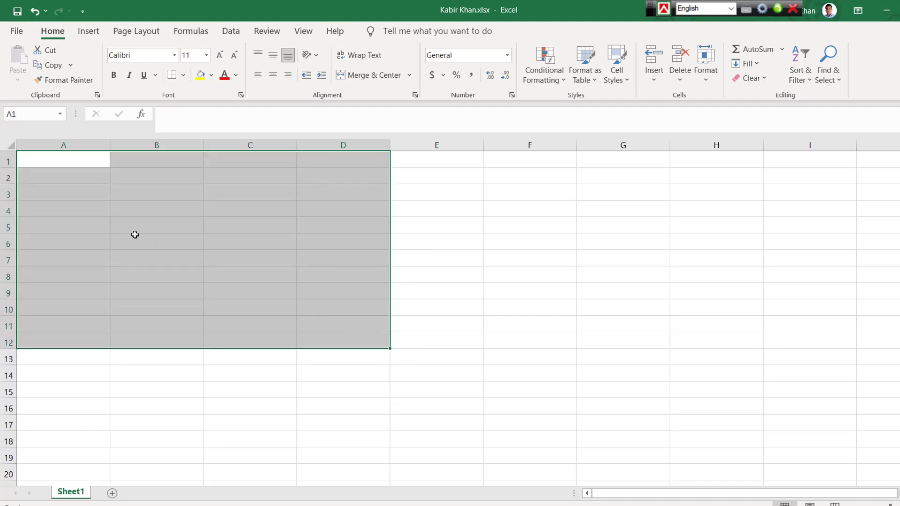
pyautogui.click(135, 231)
# Enter 500 in cell A1 and 100 in cell A2.
pyautogui.click(78, 160)
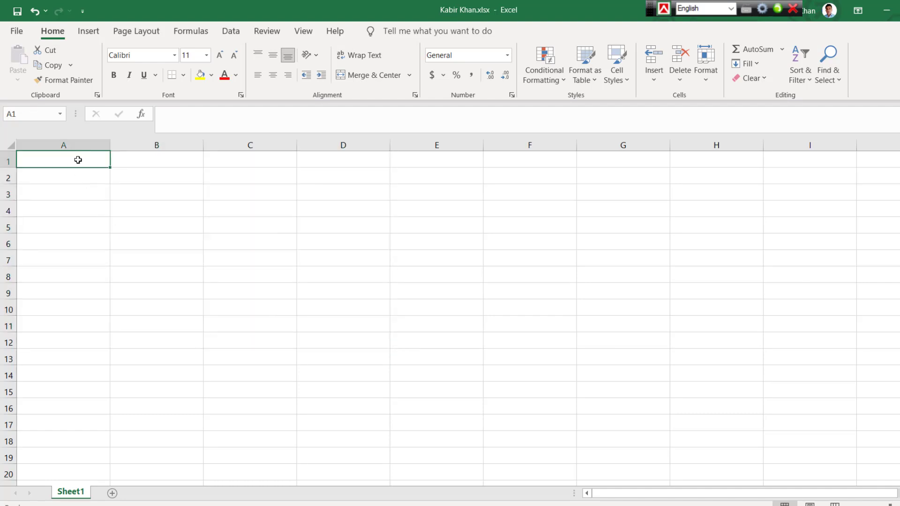
pyautogui.write('500')
pyautogui.press('Return')
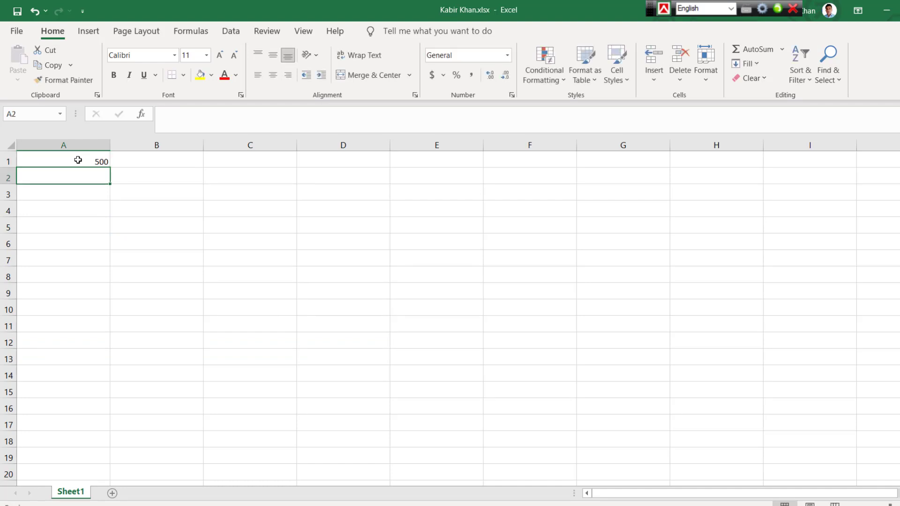
pyautogui.write('100')
pyautogui.click(159, 187)
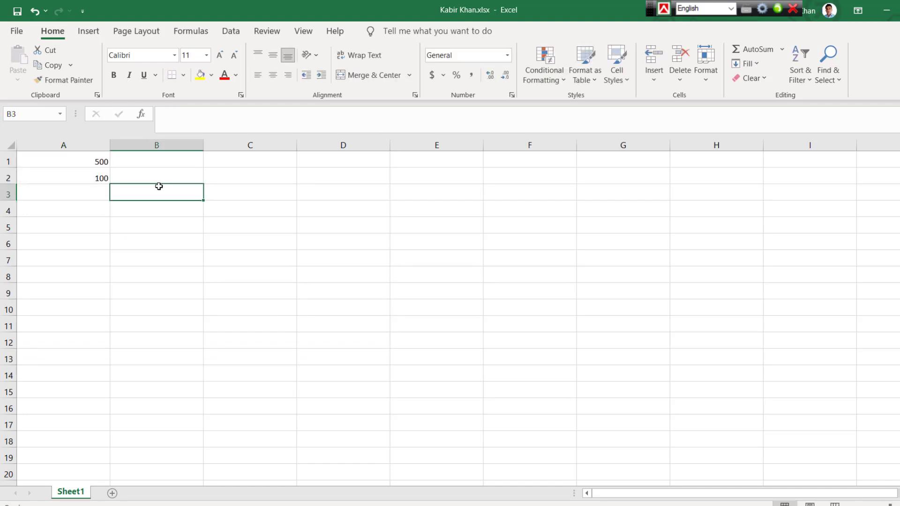
# Enter the formula =A1*A2 in cell A3 to multiply the two numbers above it.
pyautogui.click(86, 195)
pyautogui.click(130, 185)
pyautogui.click(355, 245)
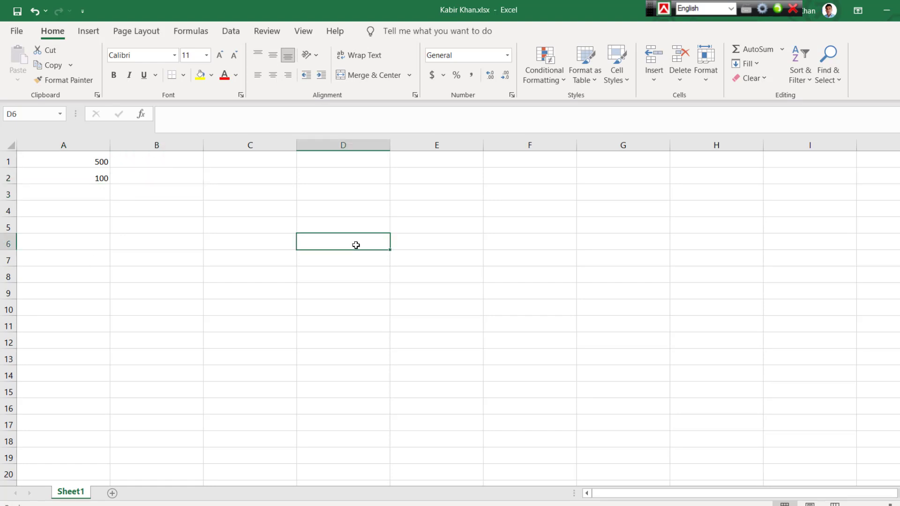
pyautogui.click(92, 195)
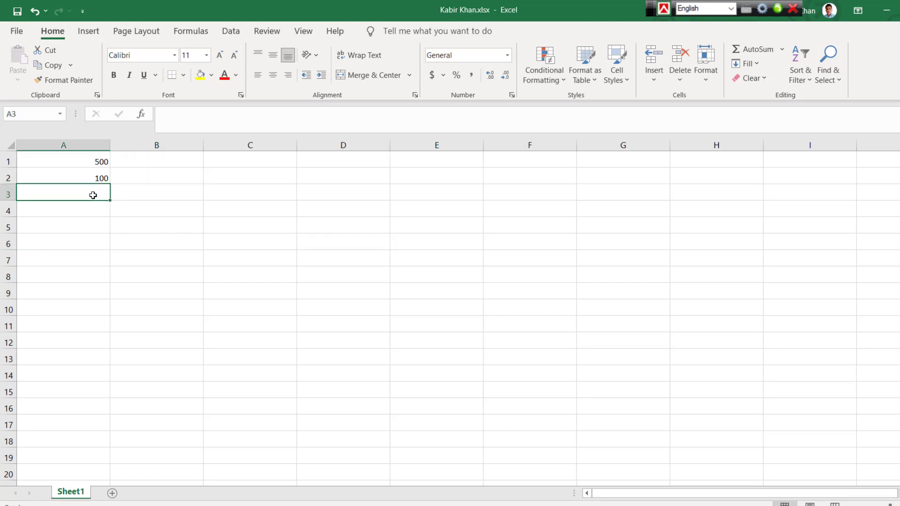
pyautogui.write('=')
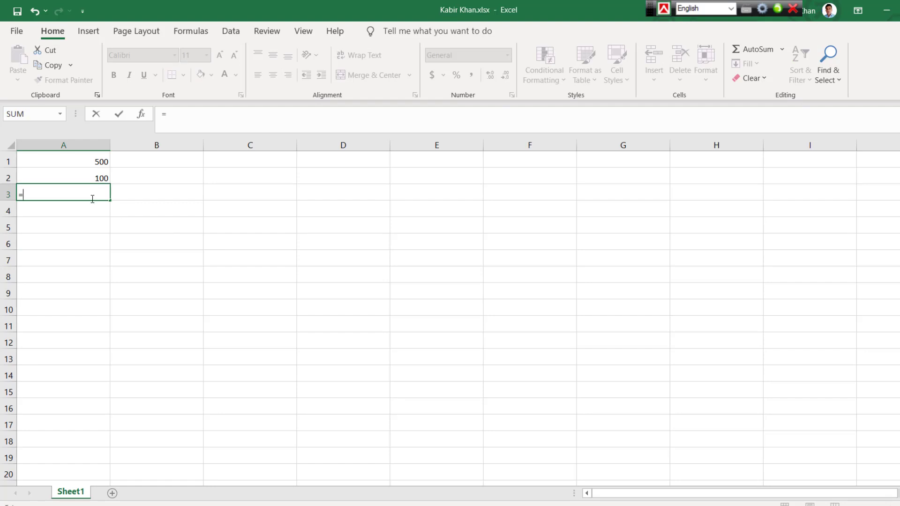
pyautogui.click(101, 160)
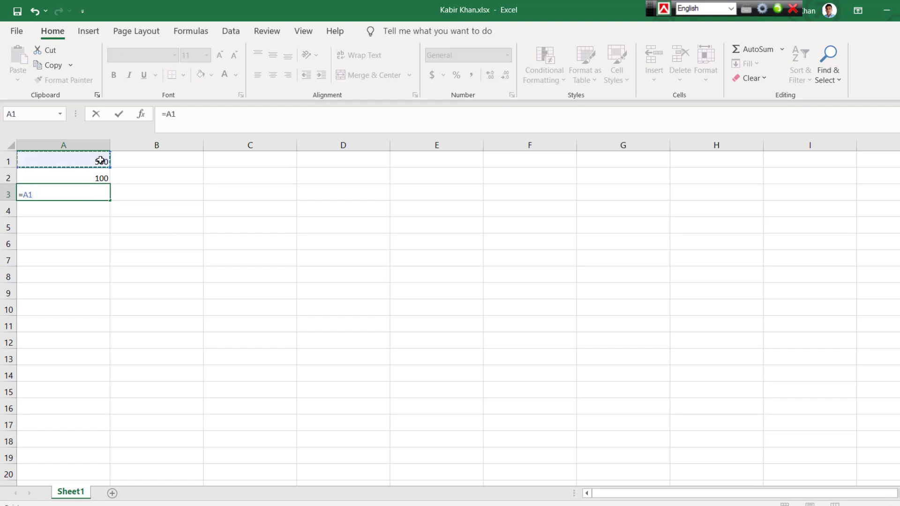
pyautogui.write('*')
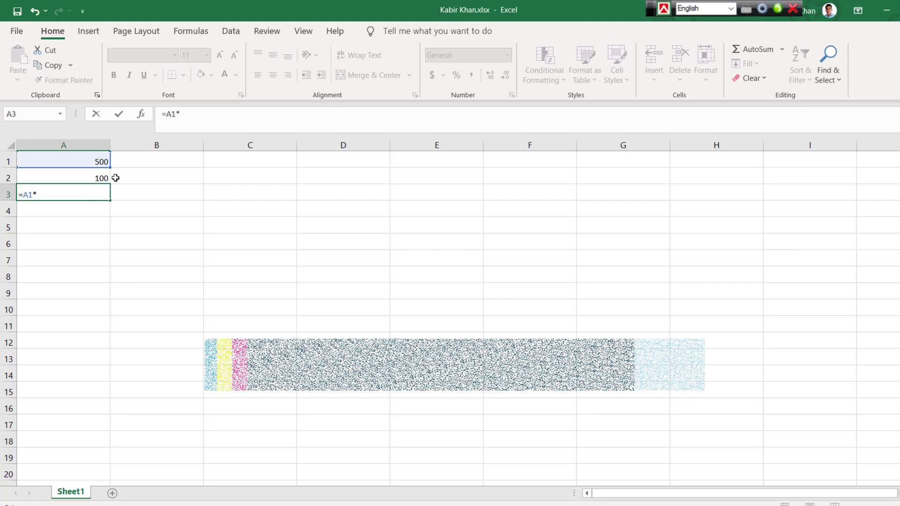
pyautogui.click(101, 179)
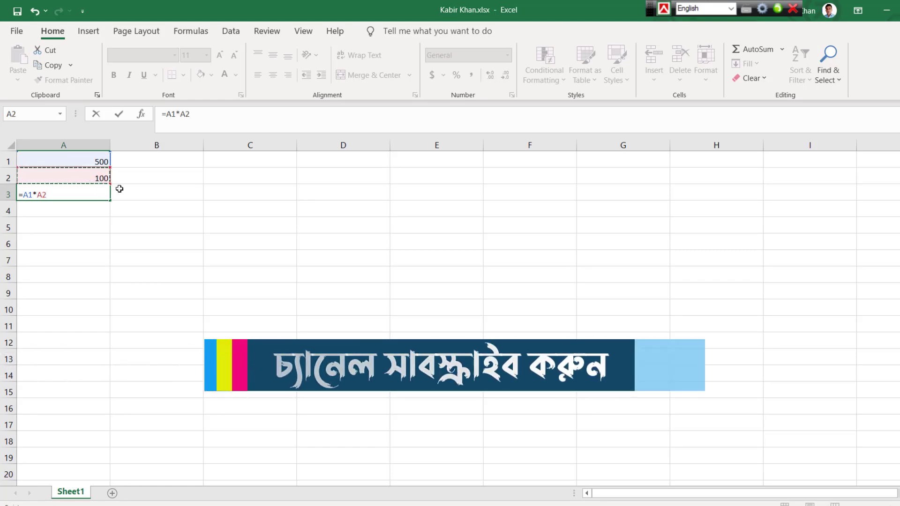
pyautogui.press('Return')
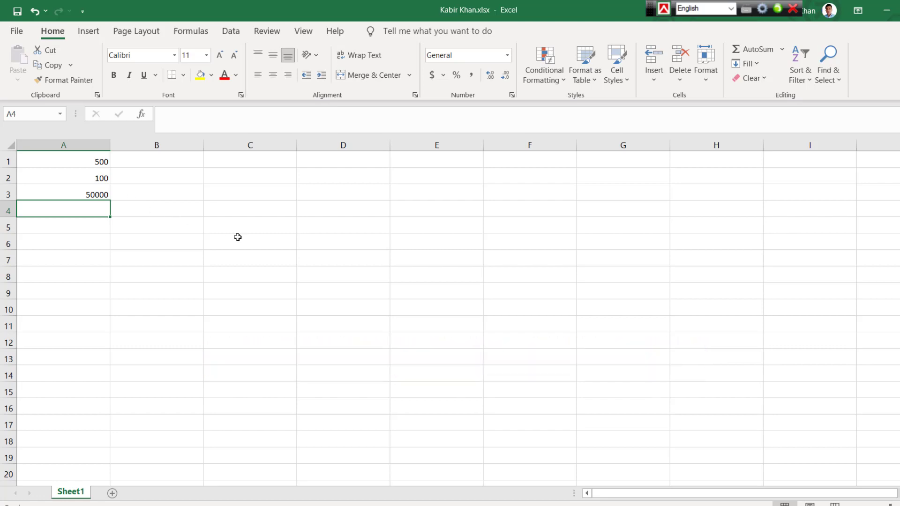
# Clear the contents of cells A1 through A3.
pyautogui.click(267, 253)
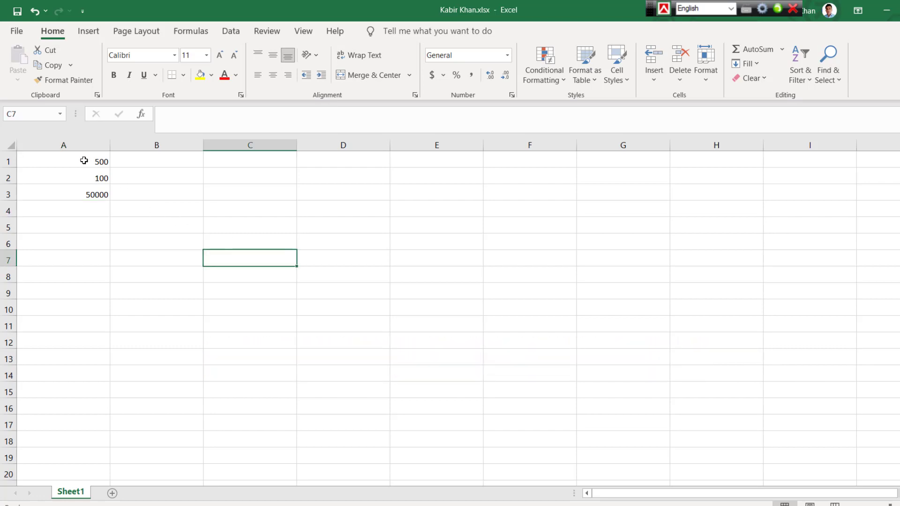
pyautogui.moveTo(89, 178); pyautogui.dragTo(135, 205)
pyautogui.press('Delete')
pyautogui.click(163, 253)
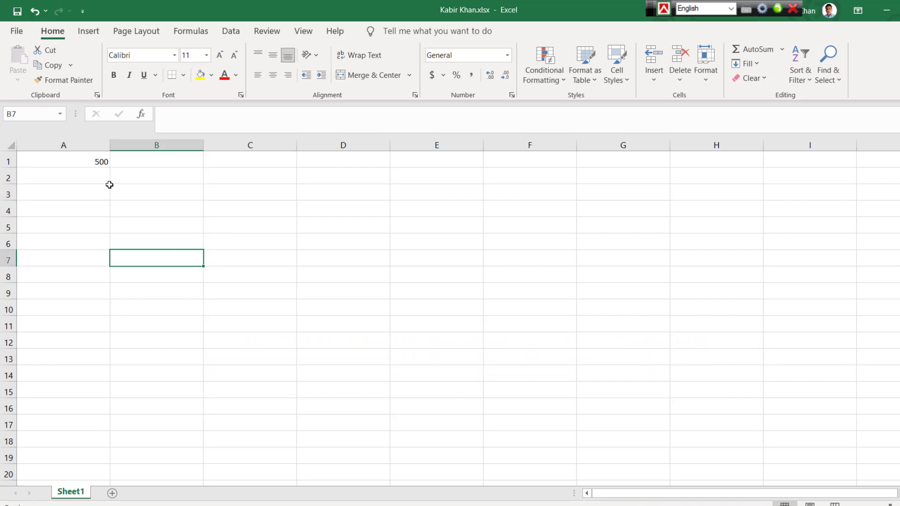
pyautogui.moveTo(94, 163); pyautogui.dragTo(103, 180)
pyautogui.press('Delete')
pyautogui.click(185, 216)
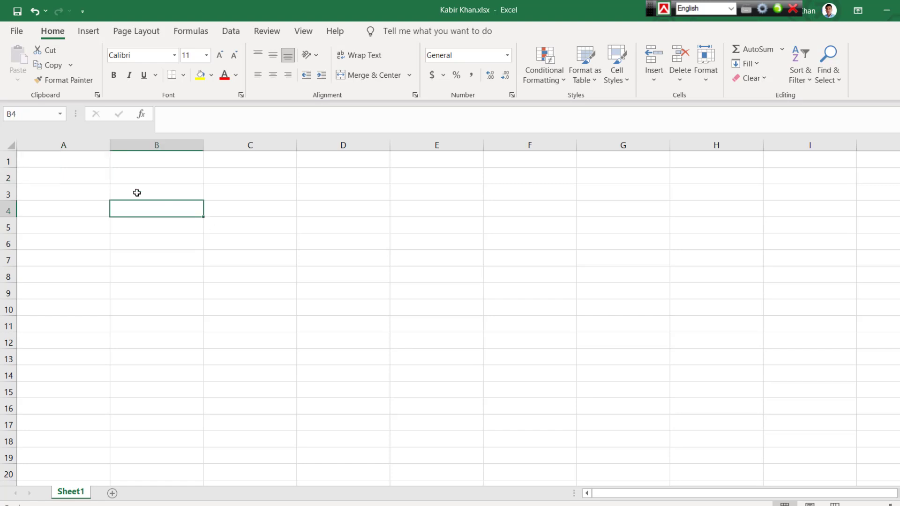
# Enter 10000 in cell A1 and 500 in cell B1.
pyautogui.click(86, 163)
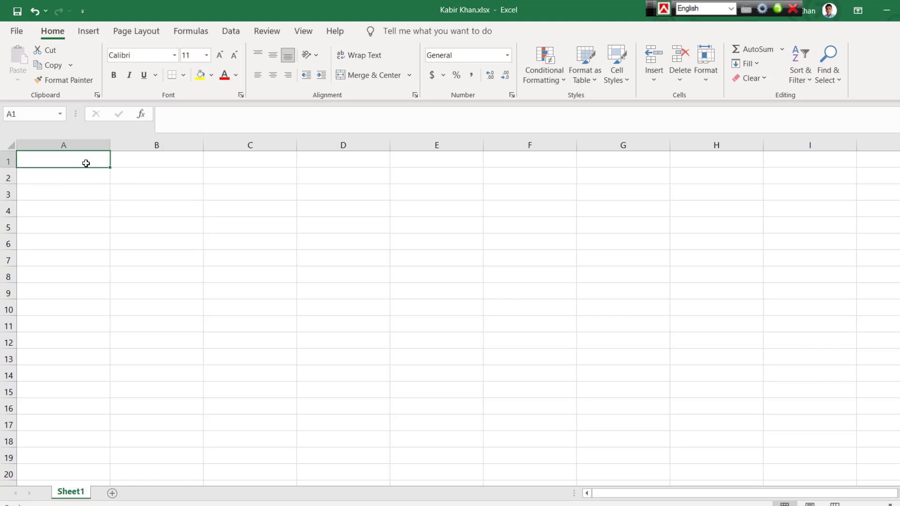
pyautogui.write('10000')
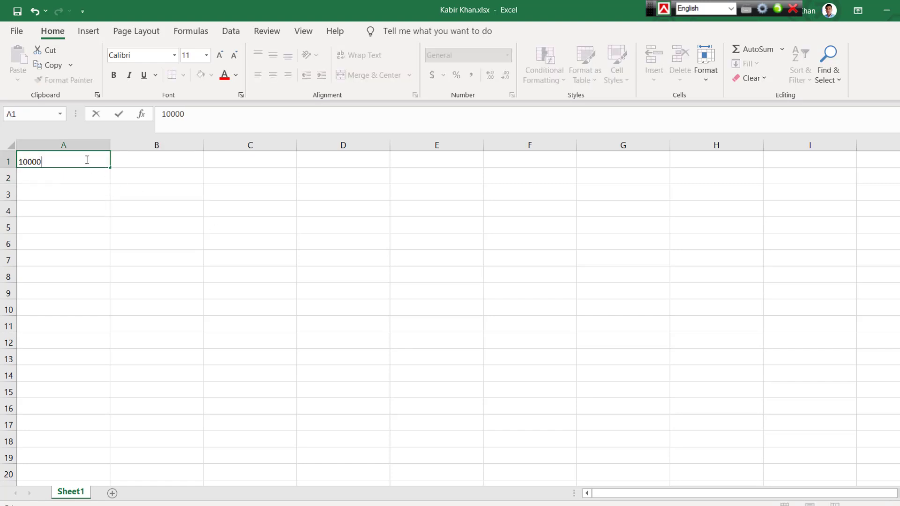
pyautogui.click(143, 193)
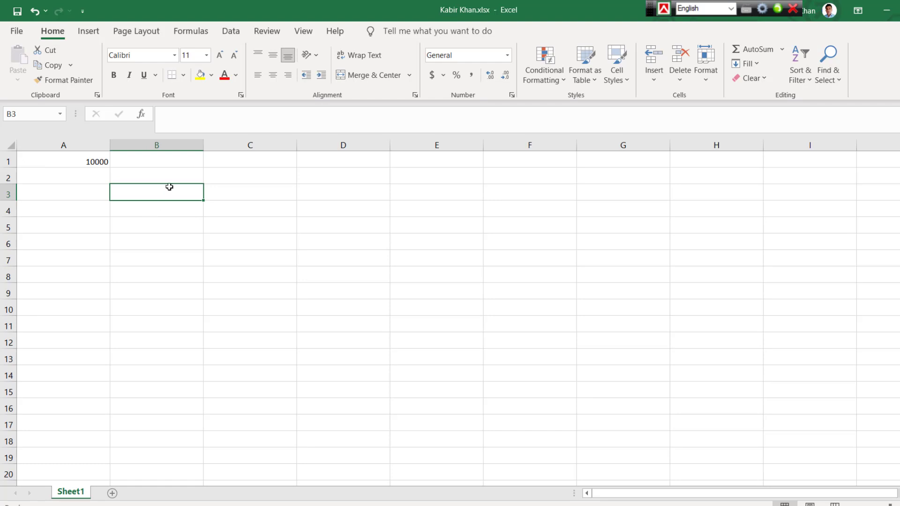
pyautogui.click(155, 158)
pyautogui.write('500')
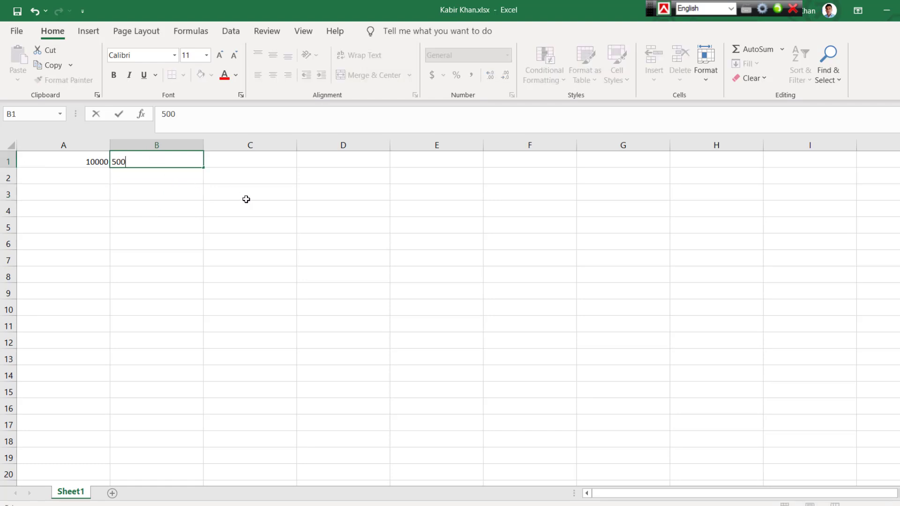
pyautogui.click(262, 249)
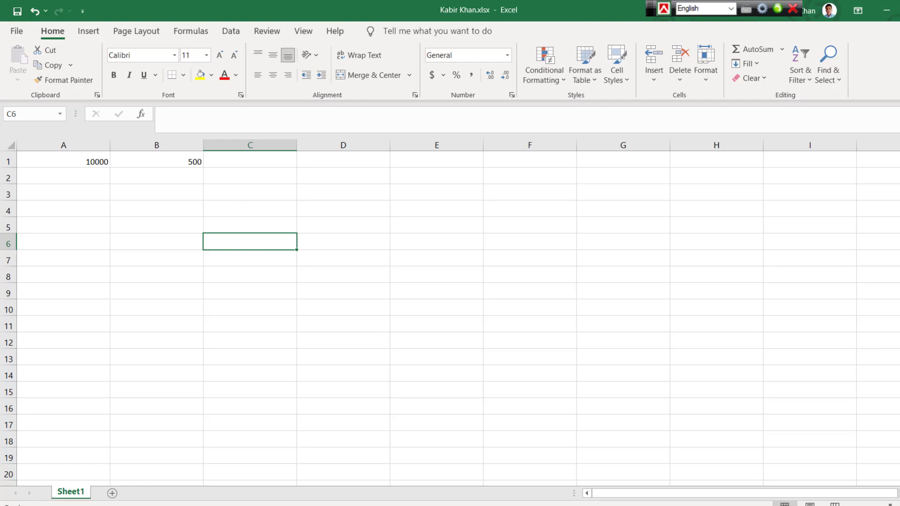
# Enter the formula =A1/B1 in cell C11 to divide the first number by the second.
pyautogui.click(793, 288)
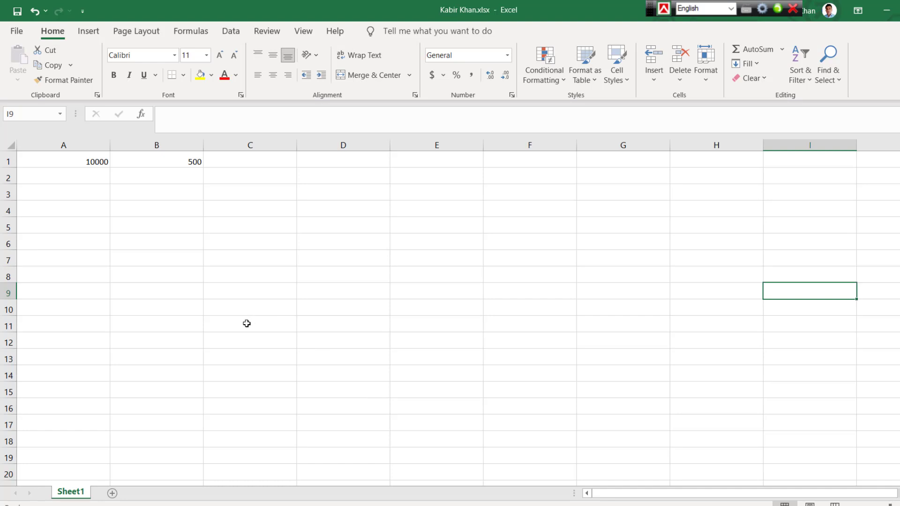
pyautogui.click(246, 324)
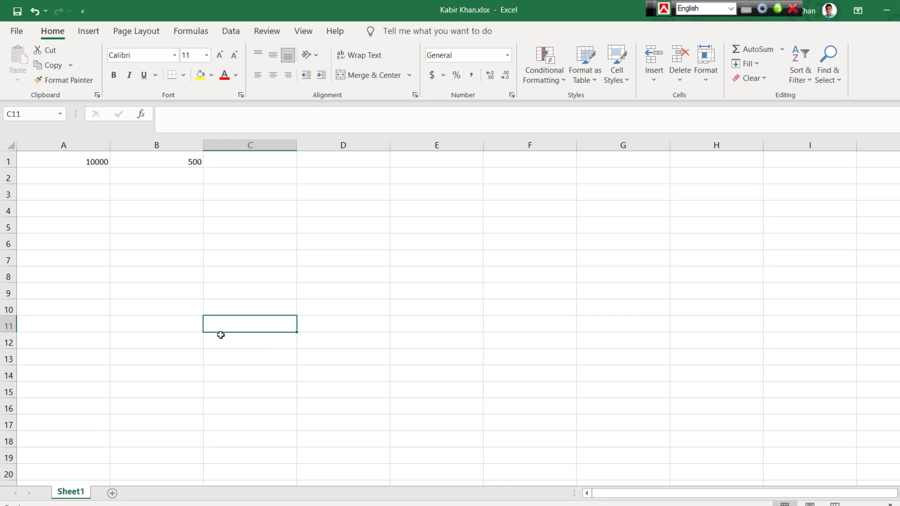
pyautogui.write('=')
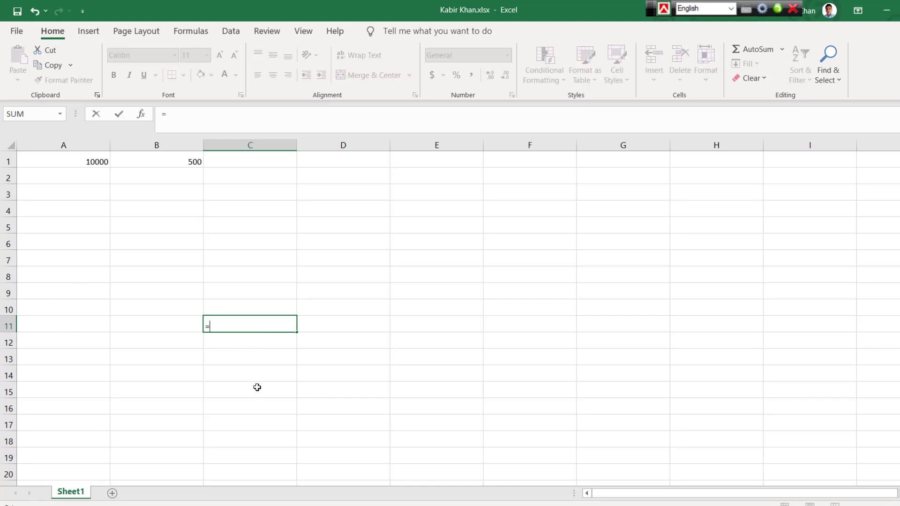
pyautogui.click(91, 162)
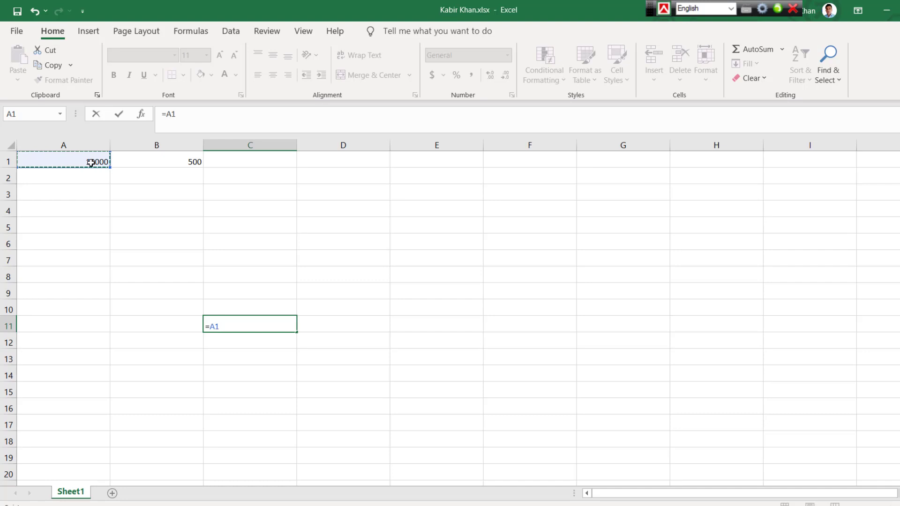
pyautogui.write('/')
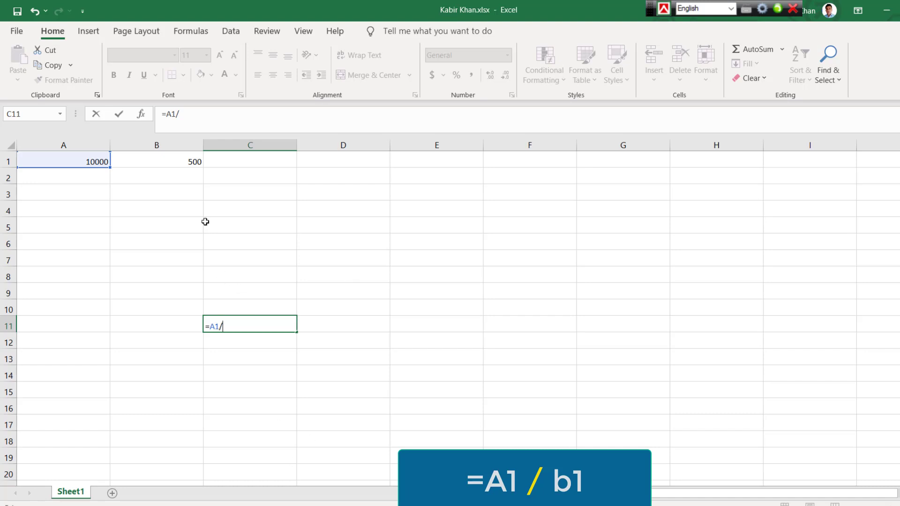
pyautogui.click(181, 159)
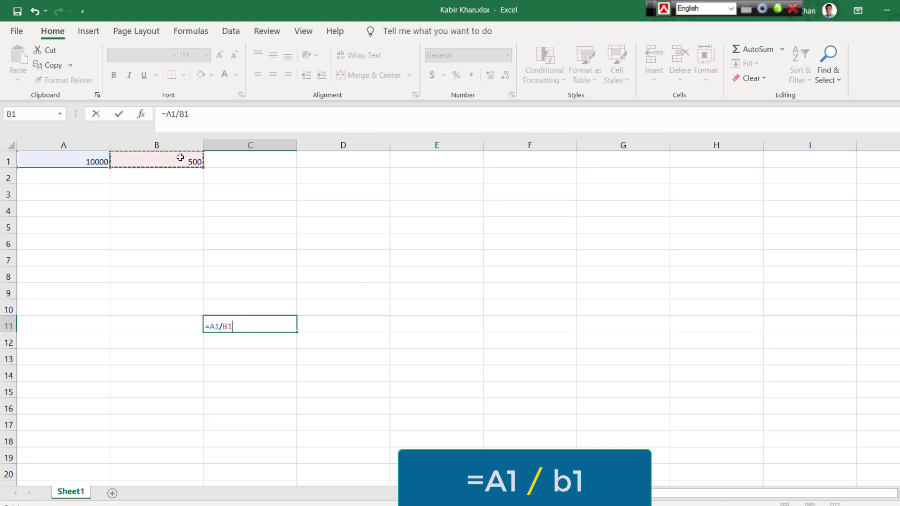
pyautogui.press('Return')
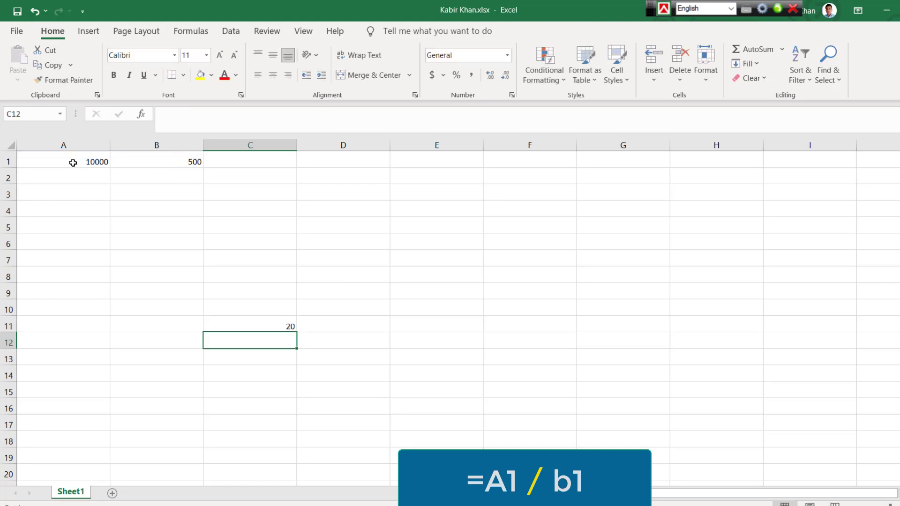
# Apply all borders and bold formatting to cells A1 through D12.
pyautogui.moveTo(74, 161); pyautogui.dragTo(345, 343)
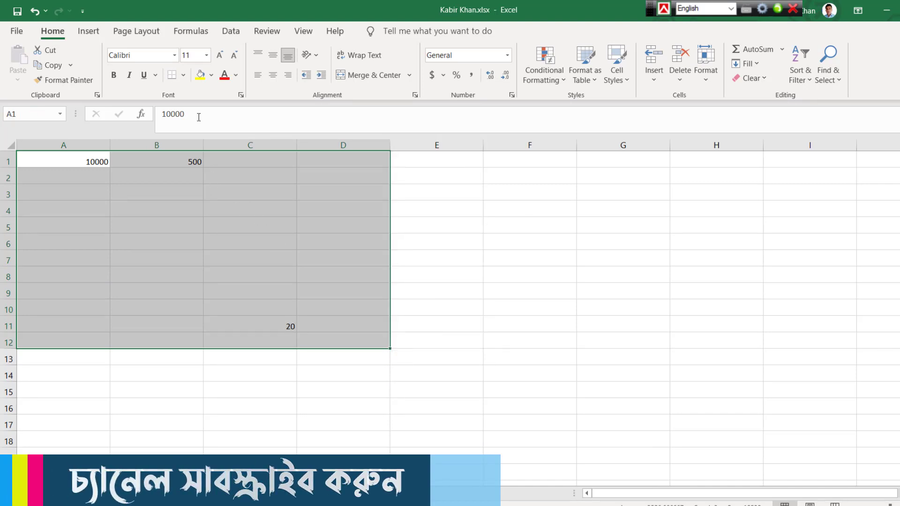
pyautogui.click(183, 75)
pyautogui.click(197, 201)
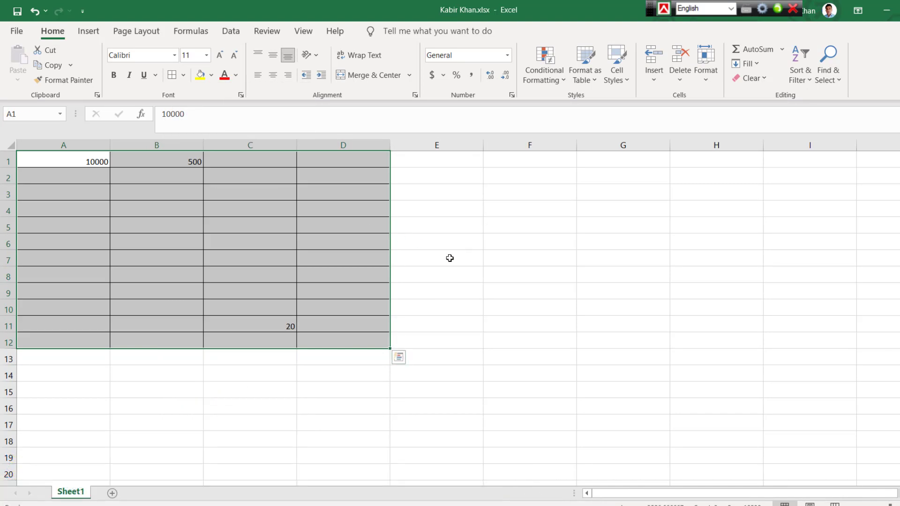
pyautogui.keyDown('ctrl'); pyautogui.scroll(4, 418, 309); pyautogui.keyUp('ctrl')
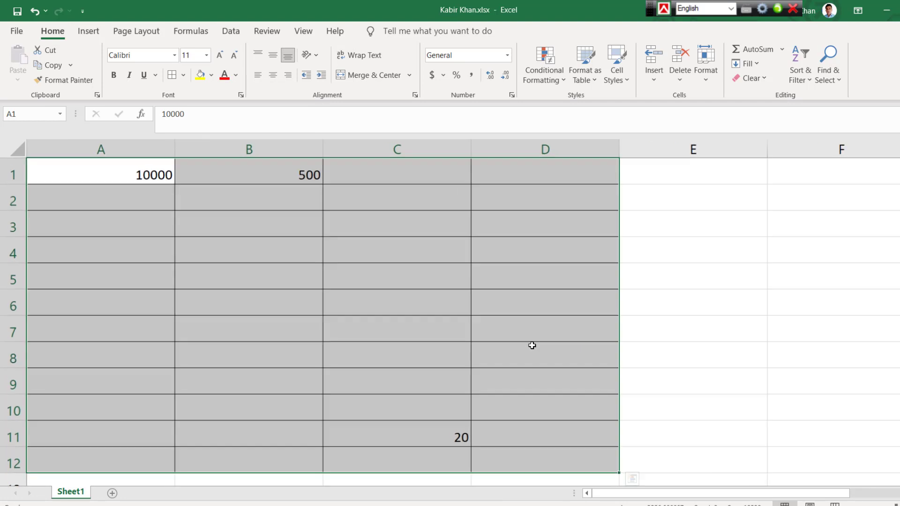
pyautogui.hotkey('ctrl', 'b')
pyautogui.click(605, 350)
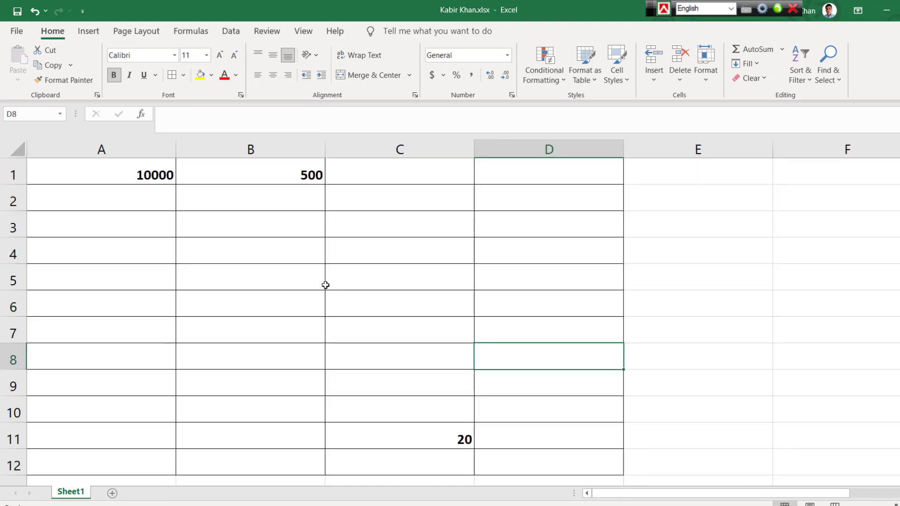
# Delete the division formula from cell C11.
pyautogui.click(150, 182)
pyautogui.click(265, 174)
pyautogui.click(461, 440)
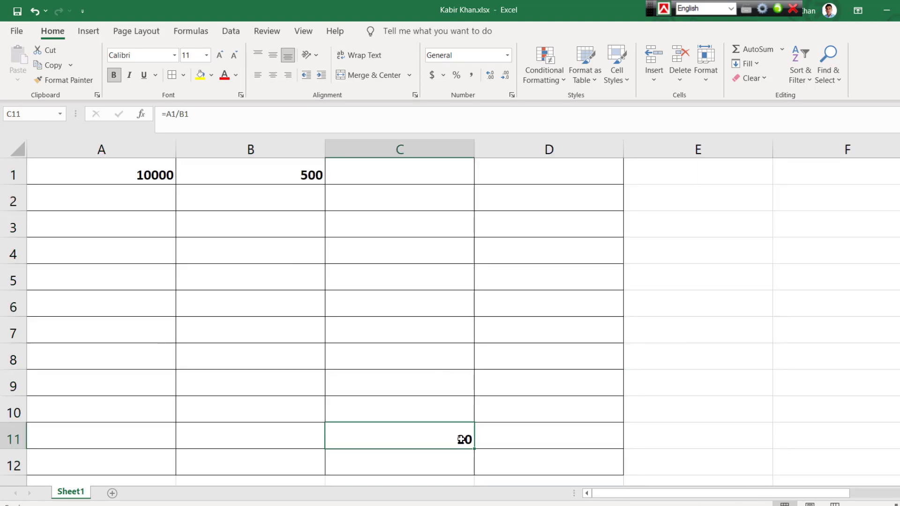
pyautogui.press('Delete')
pyautogui.click(353, 320)
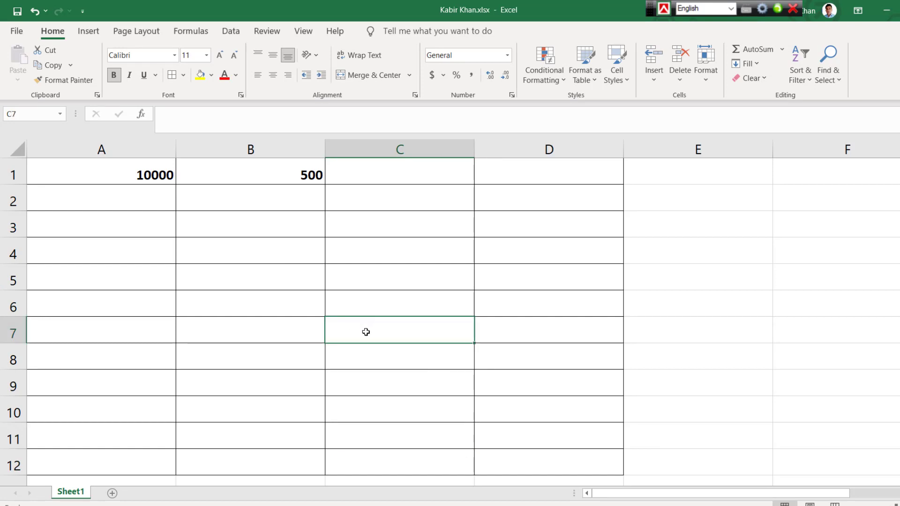
# Enter the formula =A1/B1 in cell C1, beside the two numbers, to divide them.
pyautogui.click(373, 175)
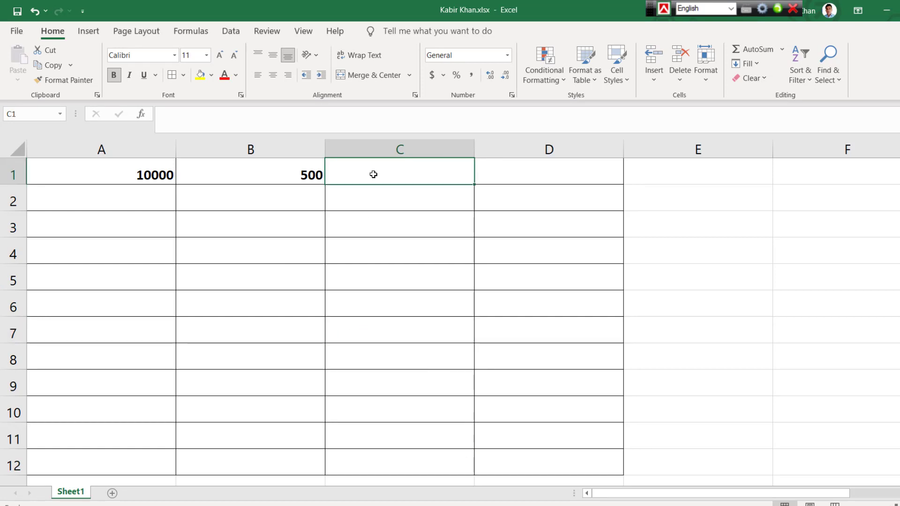
pyautogui.click(378, 309)
pyautogui.click(375, 178)
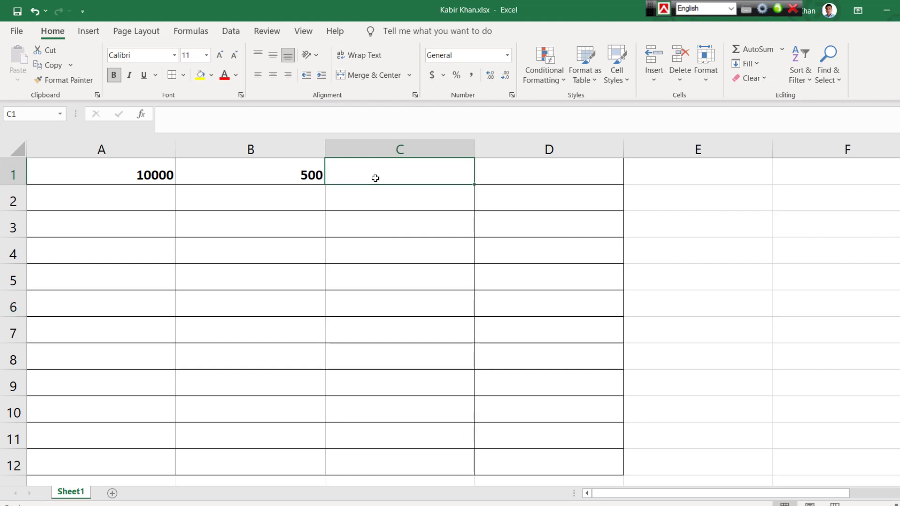
pyautogui.write('=')
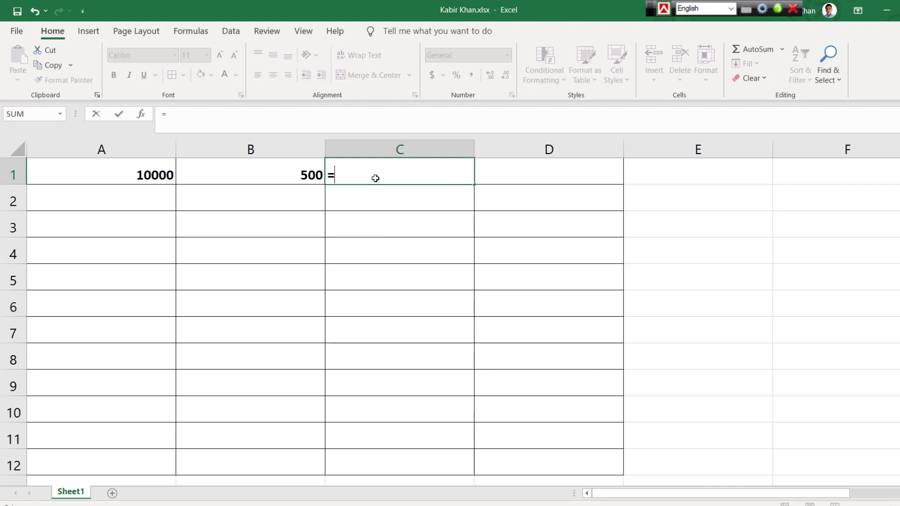
pyautogui.click(150, 174)
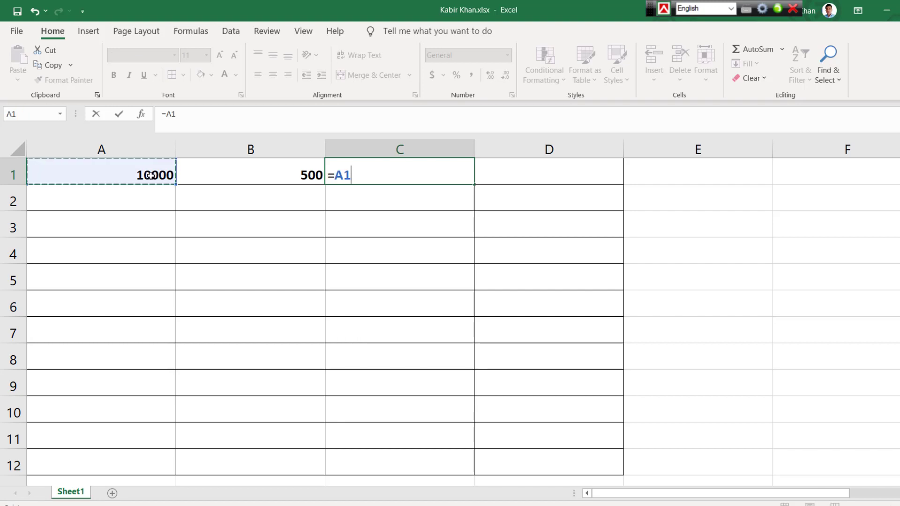
pyautogui.write('/')
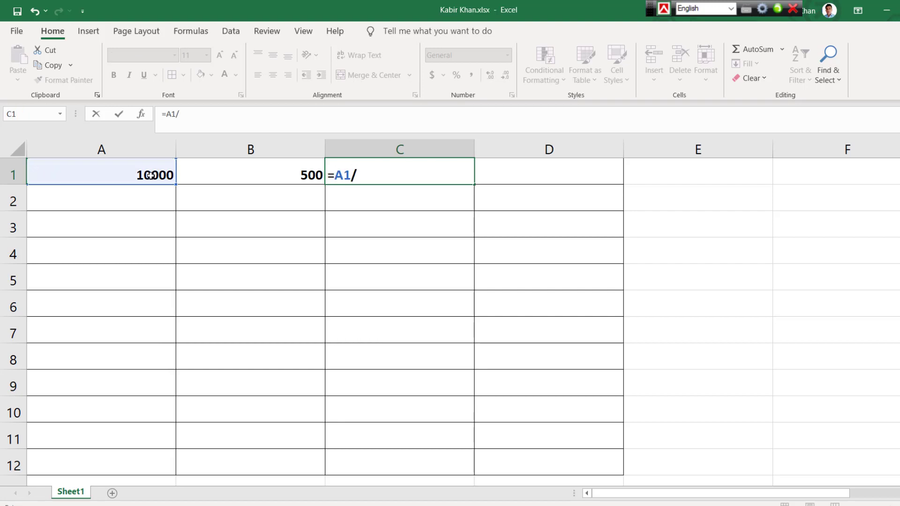
pyautogui.click(234, 170)
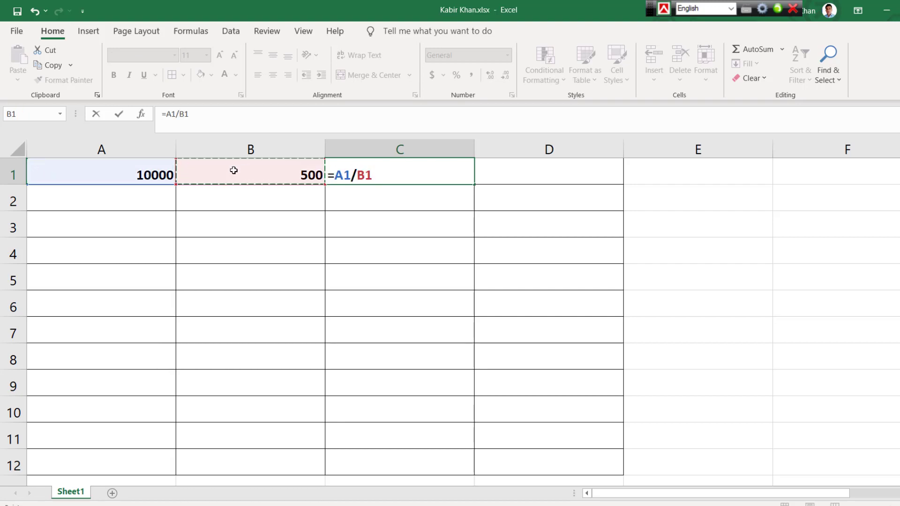
pyautogui.press('Return')
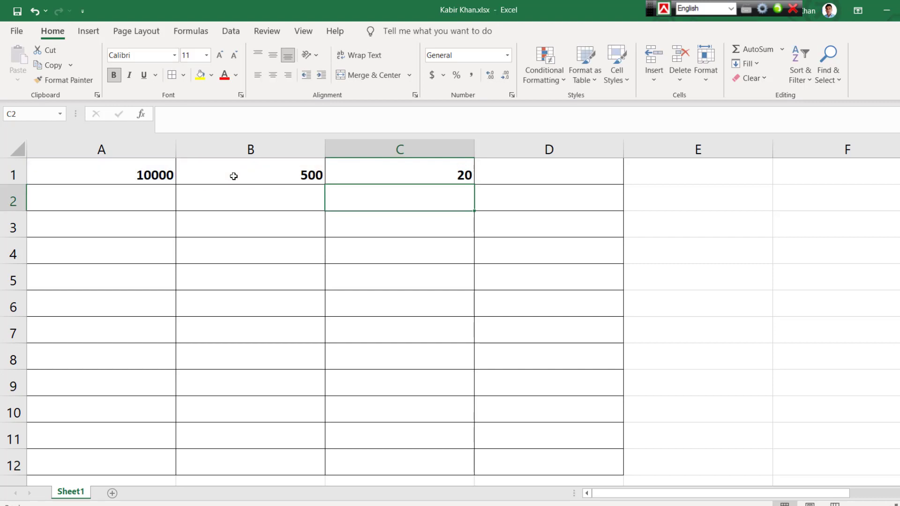